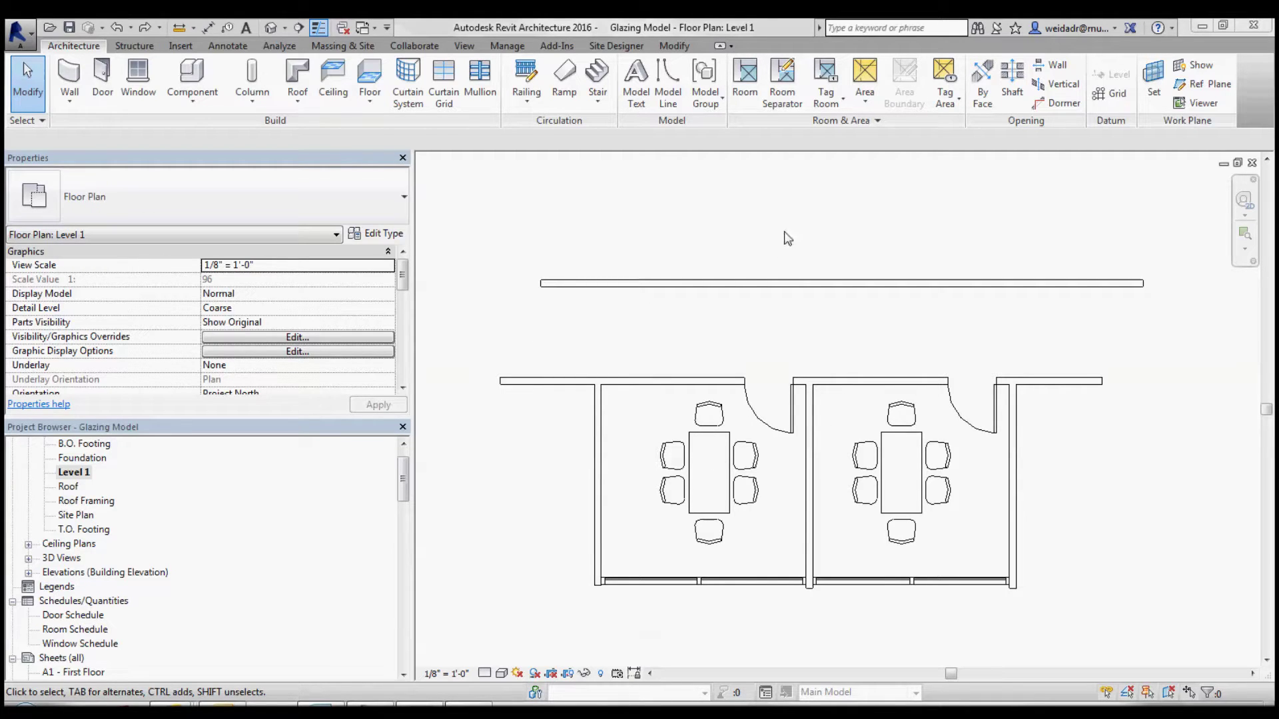
- Place rooms in the left and right furnished spaces and in the open area above them
left_click(742, 75)
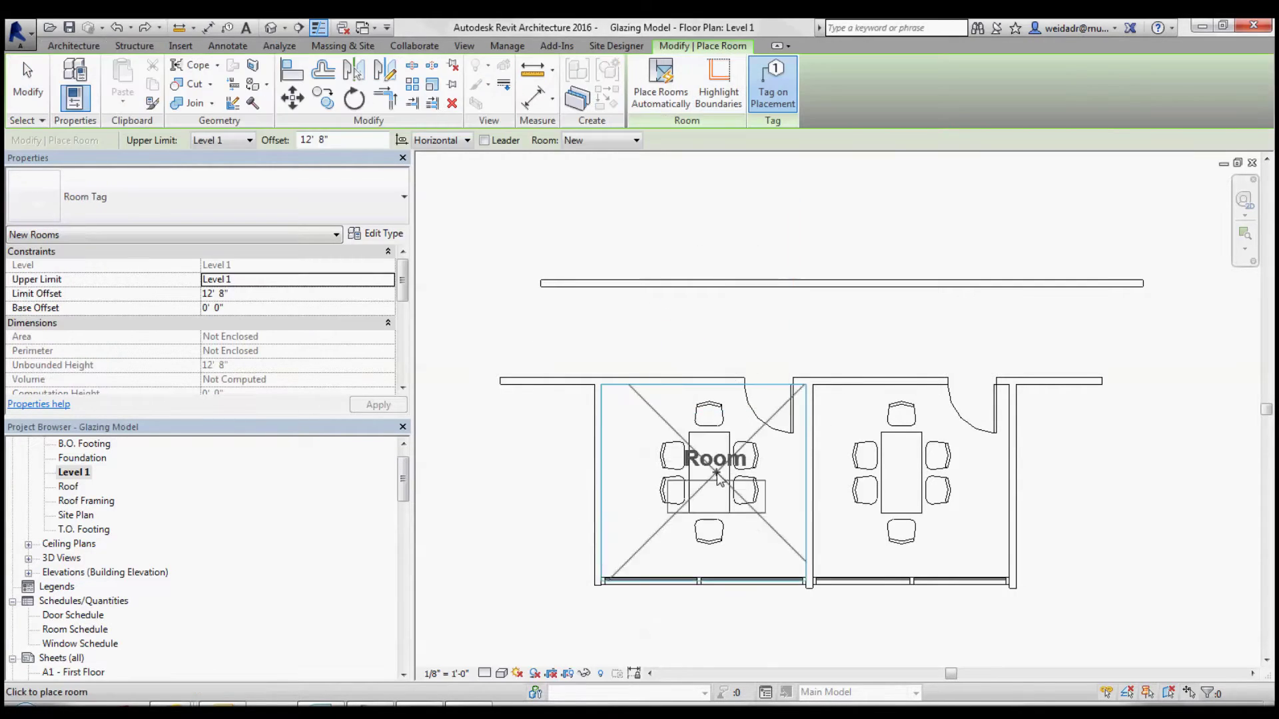
left_click(714, 475)
left_click(914, 477)
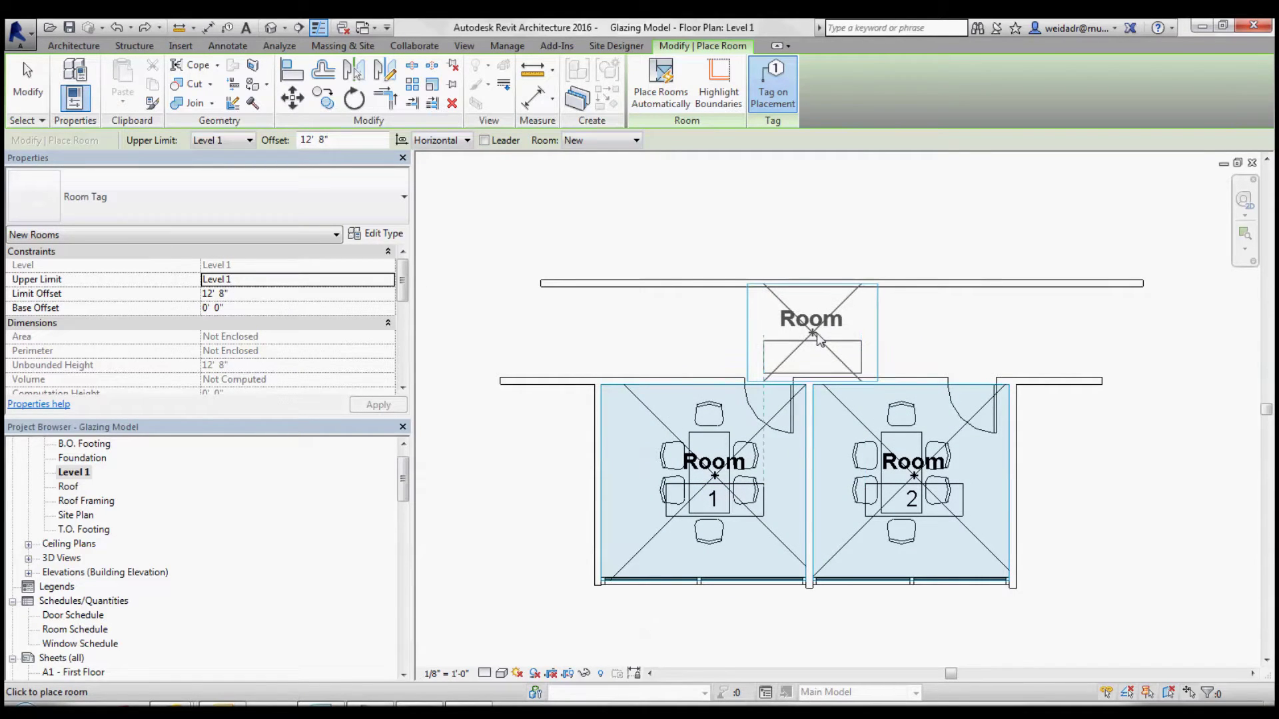
left_click(816, 334)
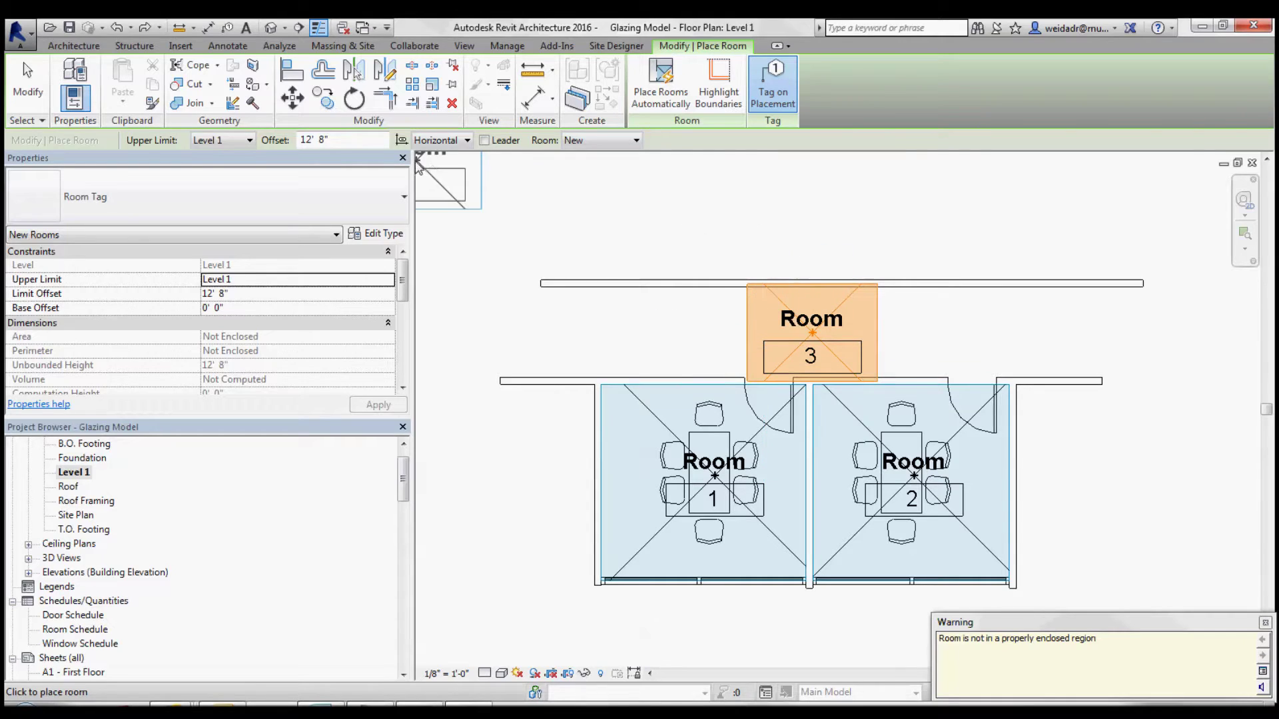
left_click(34, 85)
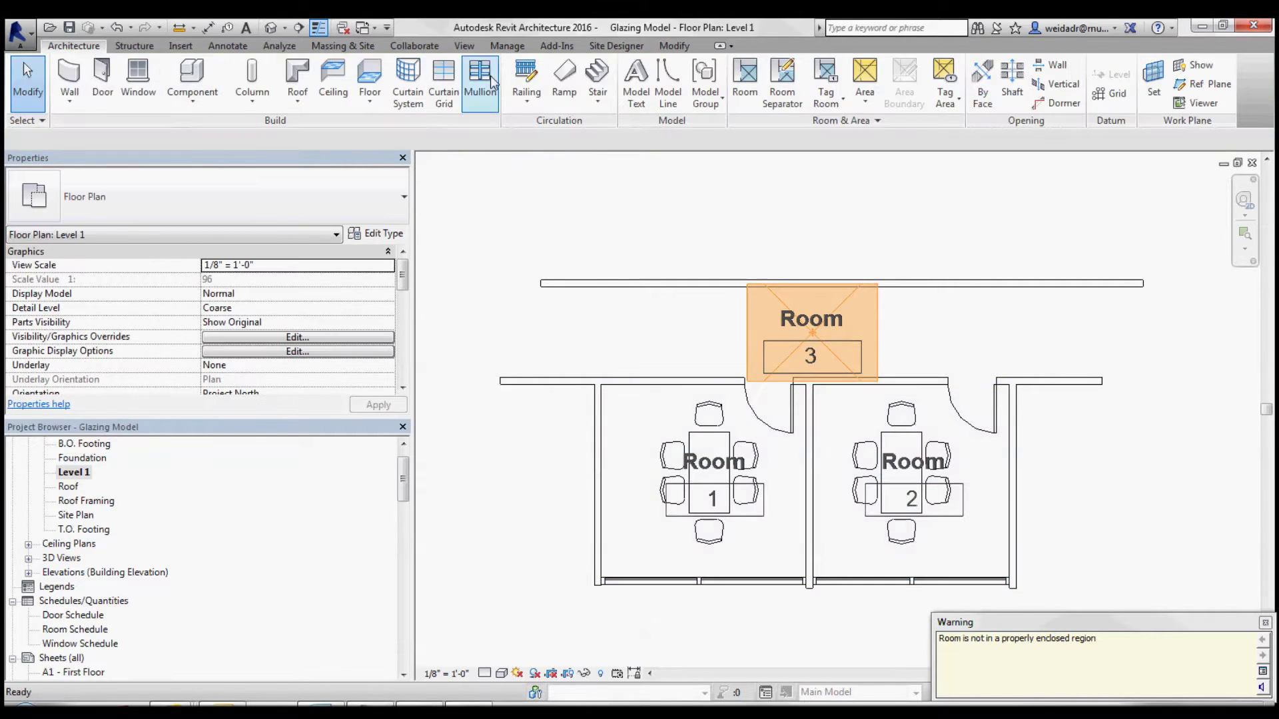
- Draw a chained room separation line down, across and back up to close the upper area's sides
left_click(783, 84)
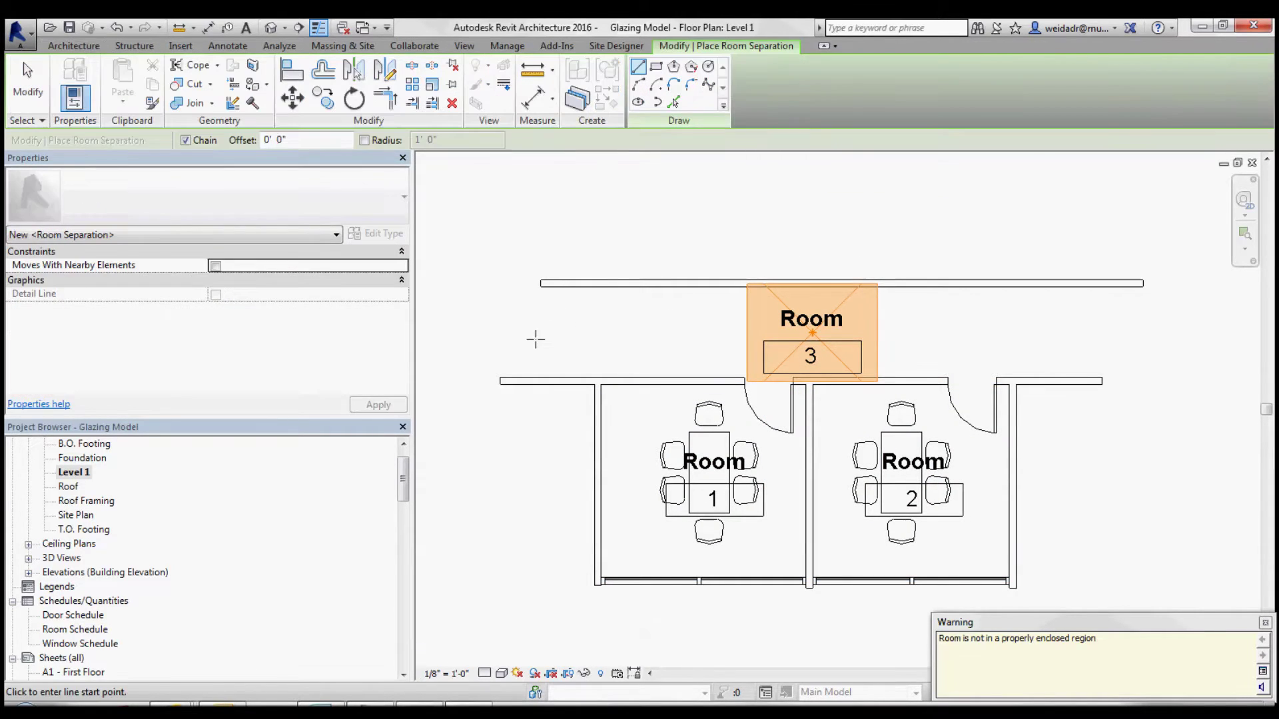
left_click(541, 283)
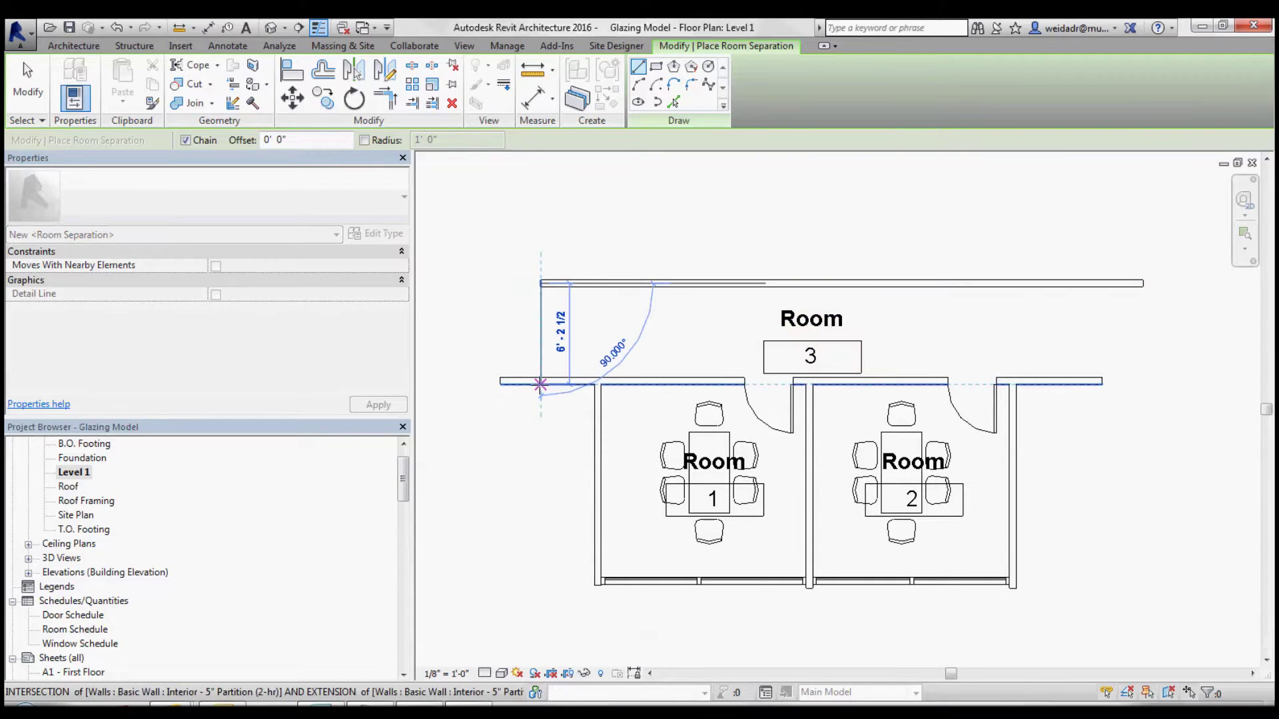
left_click(540, 385)
left_click(1102, 381)
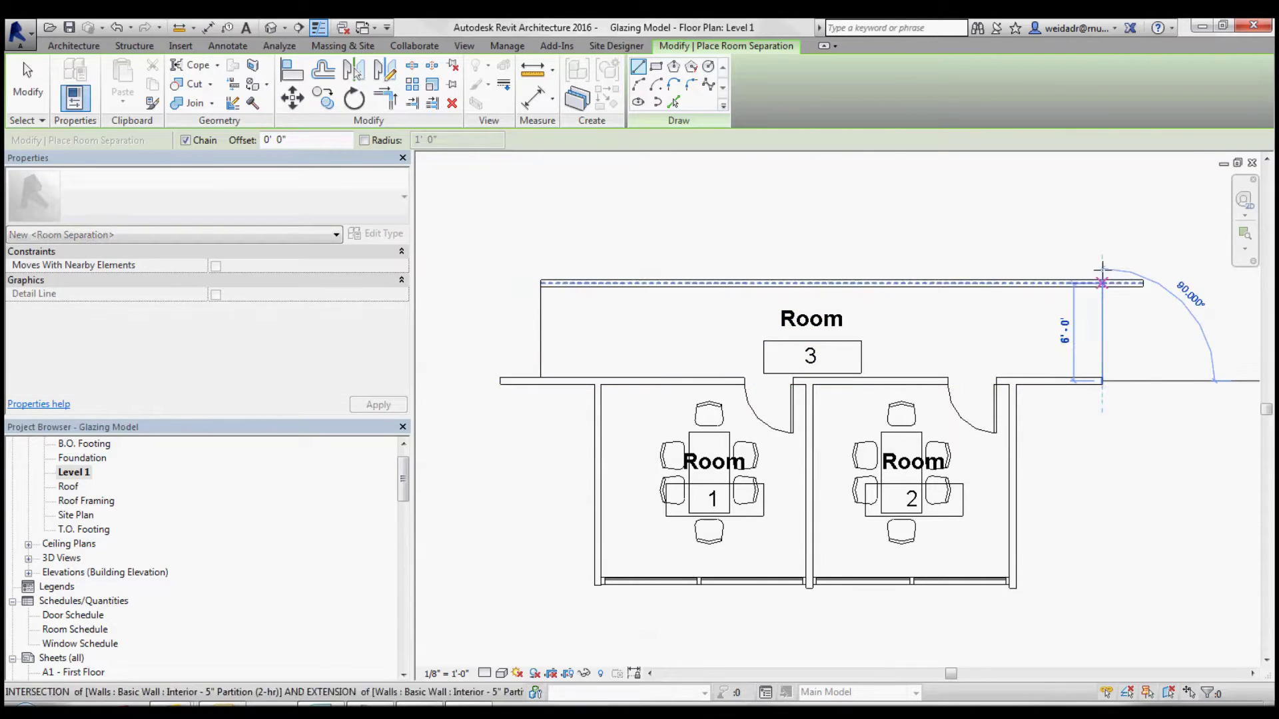
left_click(1102, 281)
key("Escape")
key("Escape")
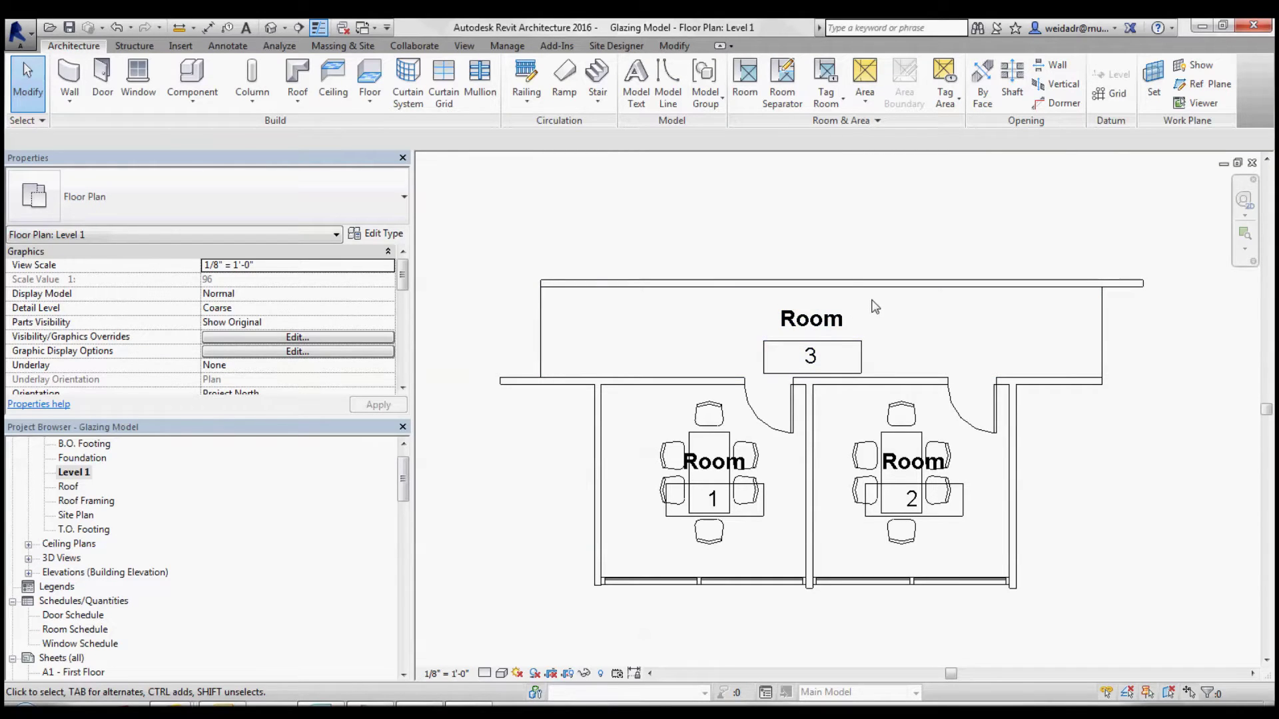
- Rename rooms 1 and 2 to 'Meeting' via their tag labels
double_click(723, 471)
key("BackSpace")
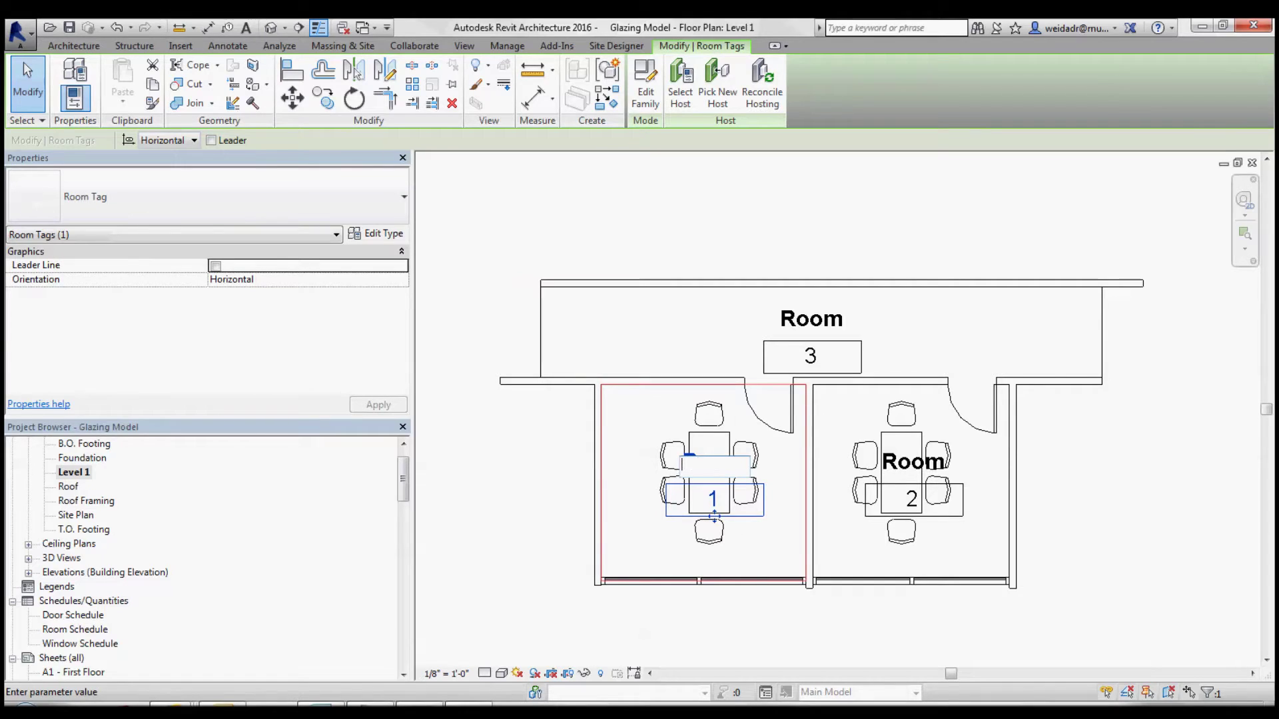
type("Meeting")
left_click(903, 464)
double_click(903, 464)
type("Meeting")
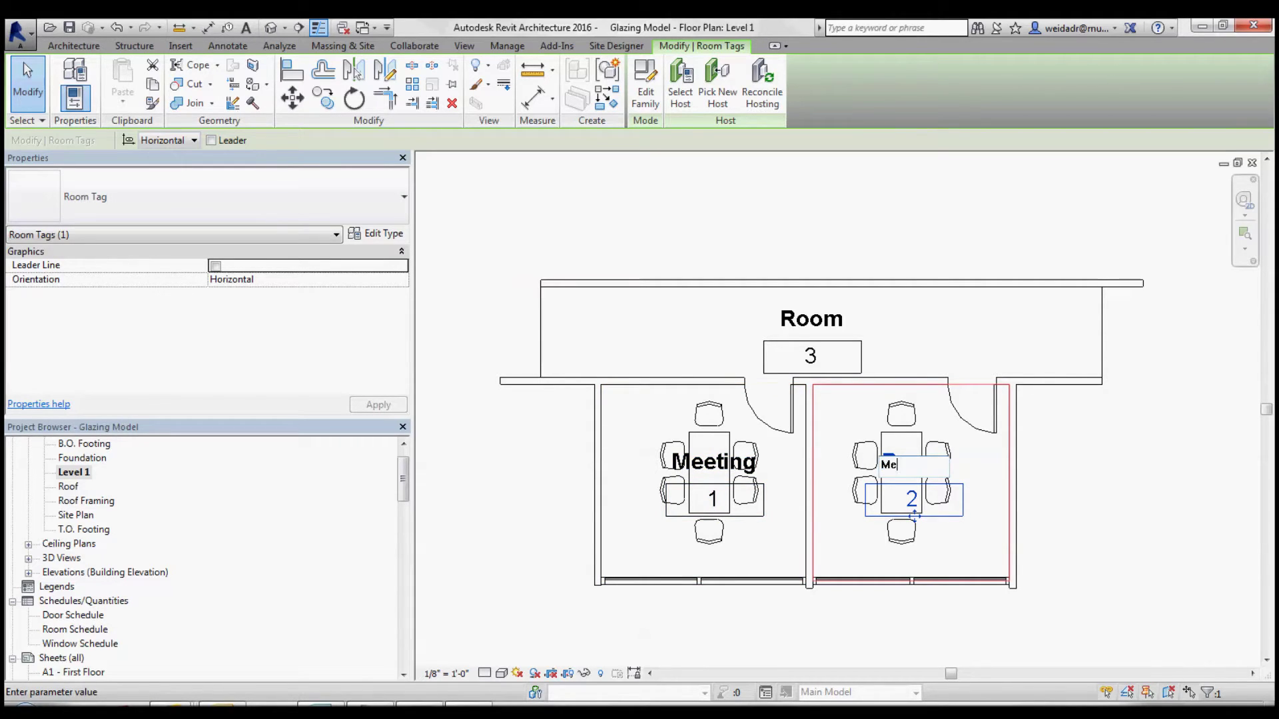
left_click(814, 318)
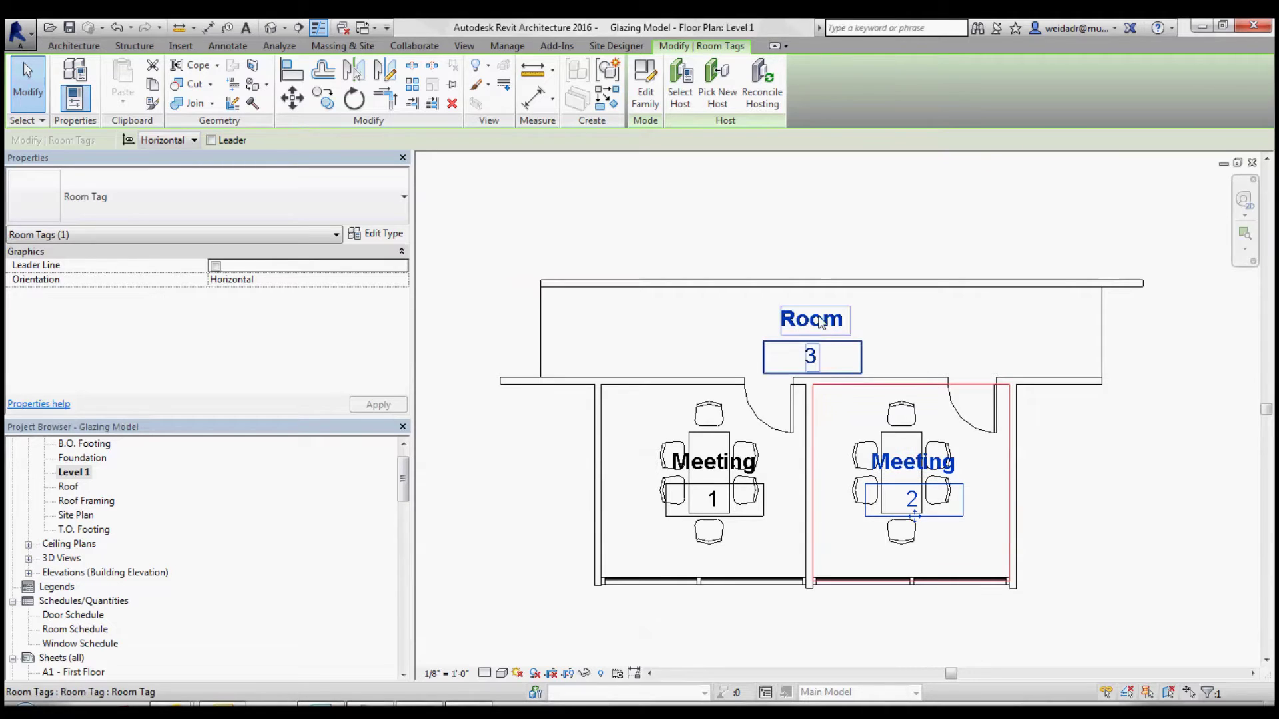
- Rename room 3 to 'Hallway' and clear the selection
double_click(822, 320)
type("Hallway")
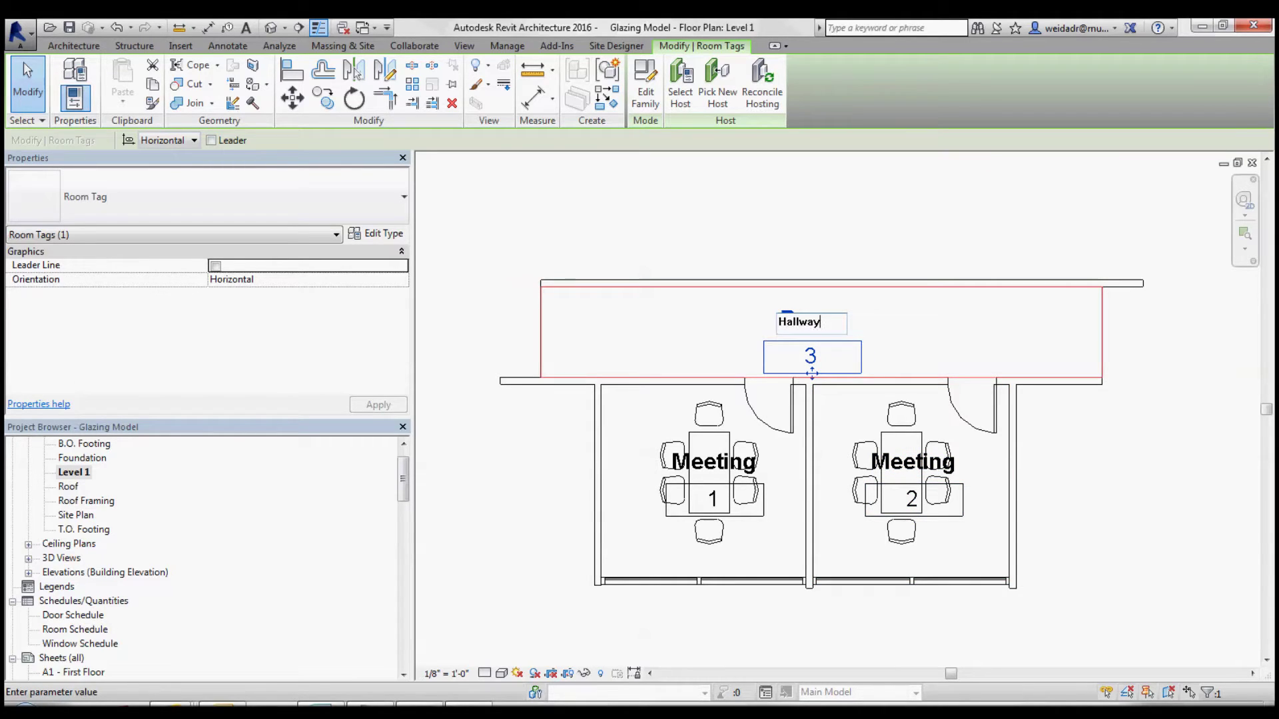
left_click(668, 342)
left_click(668, 342)
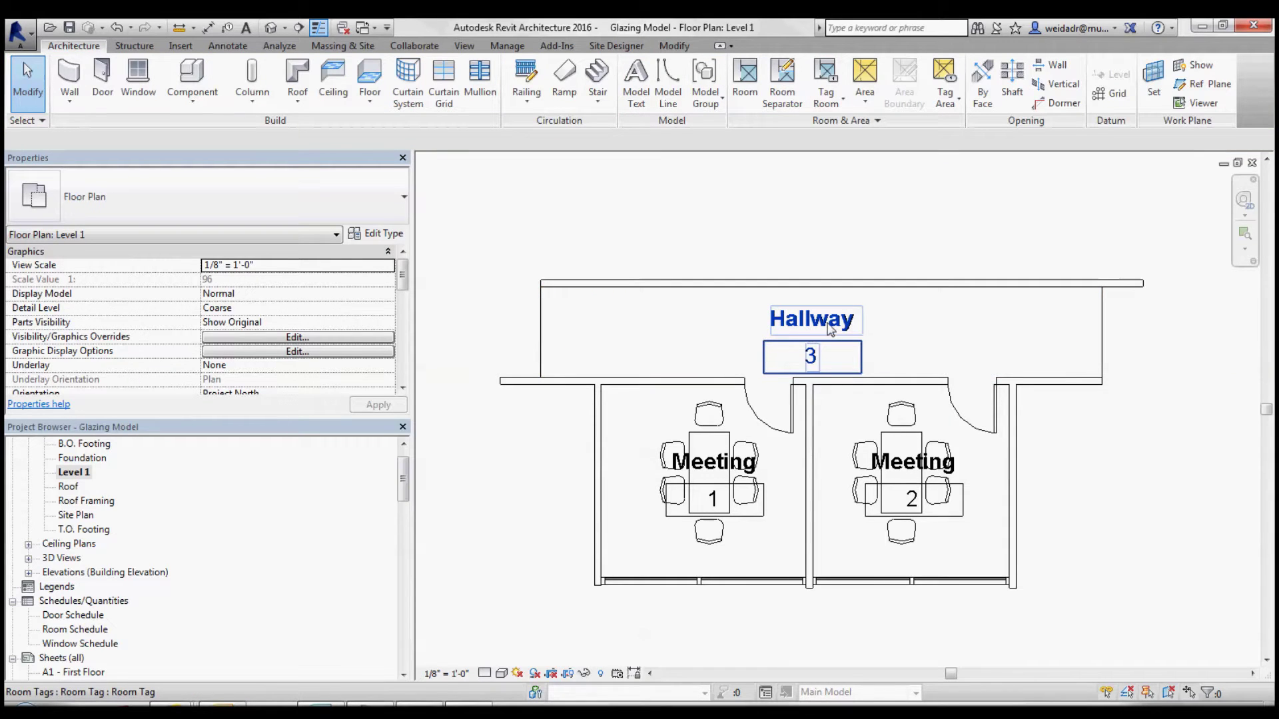
- Open the Room Schedule (Meeting 152 and 146 SF, Hallway 193 SF), then return to Level 1
left_click(73, 630)
double_click(74, 631)
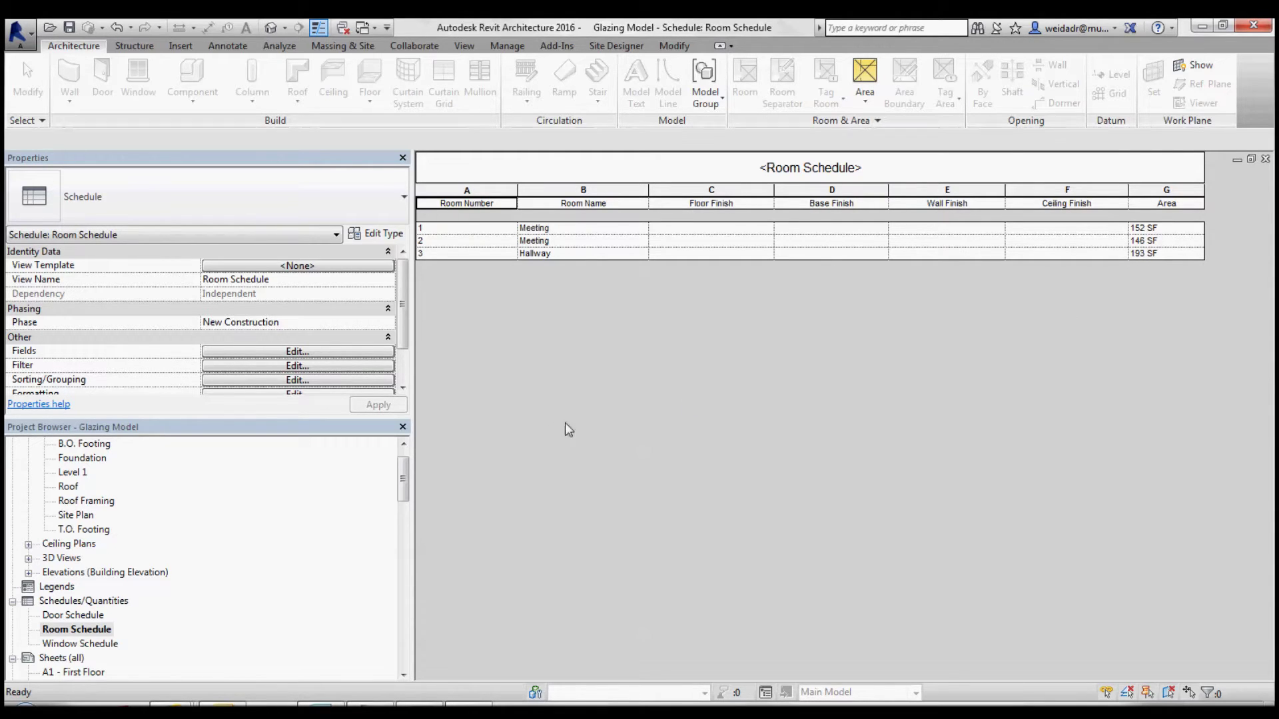
key("ctrl+Tab")
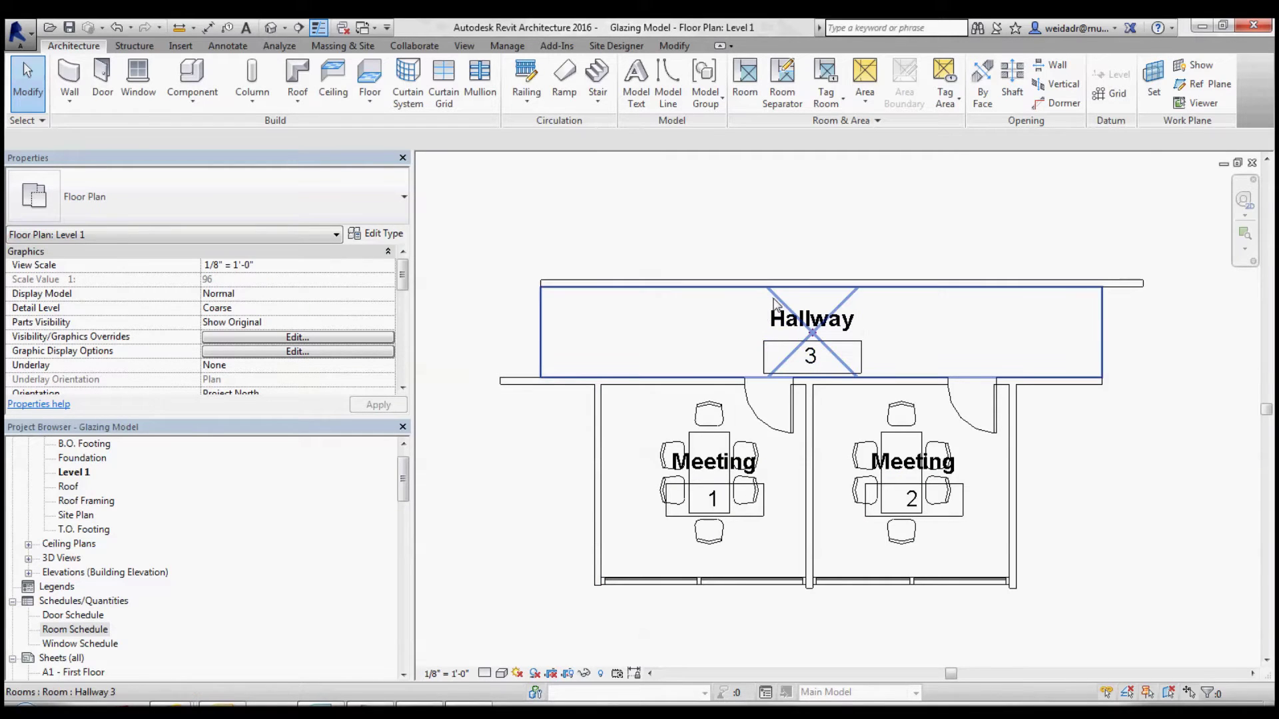
- Delete the Hallway room from the plan and reopen the Room Schedule showing it Not Placed
left_click(775, 303)
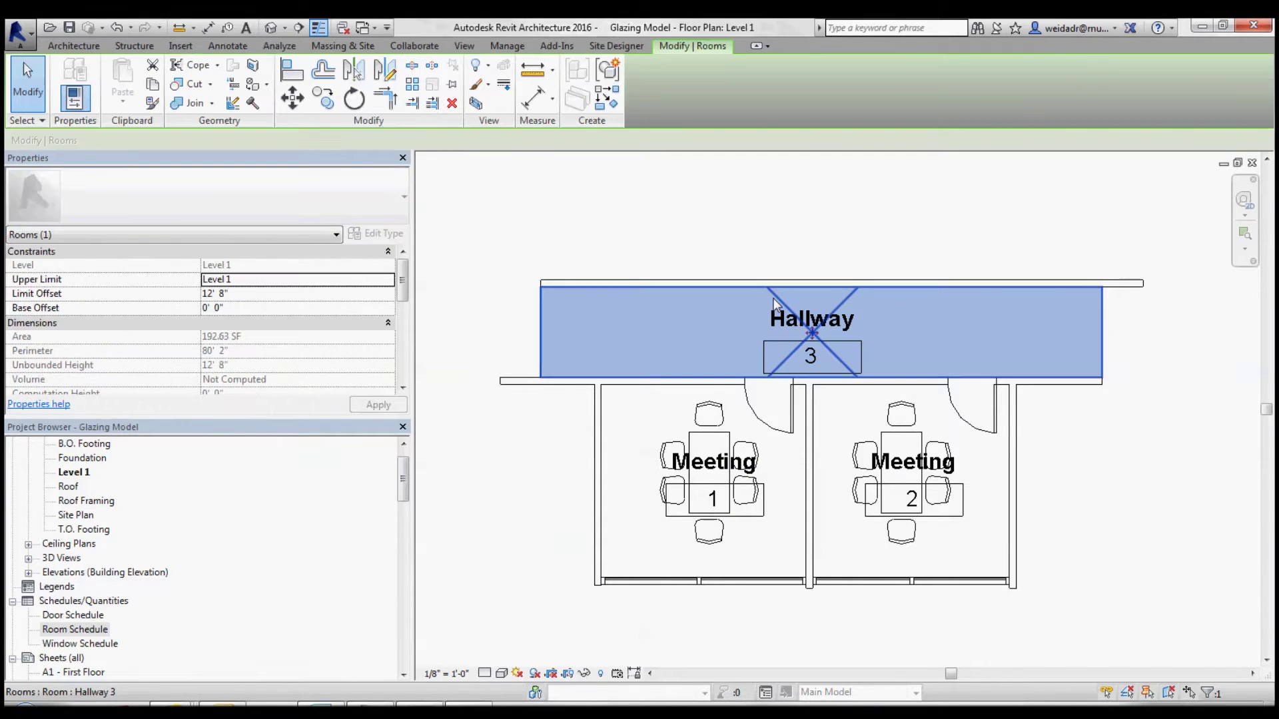
key("Delete")
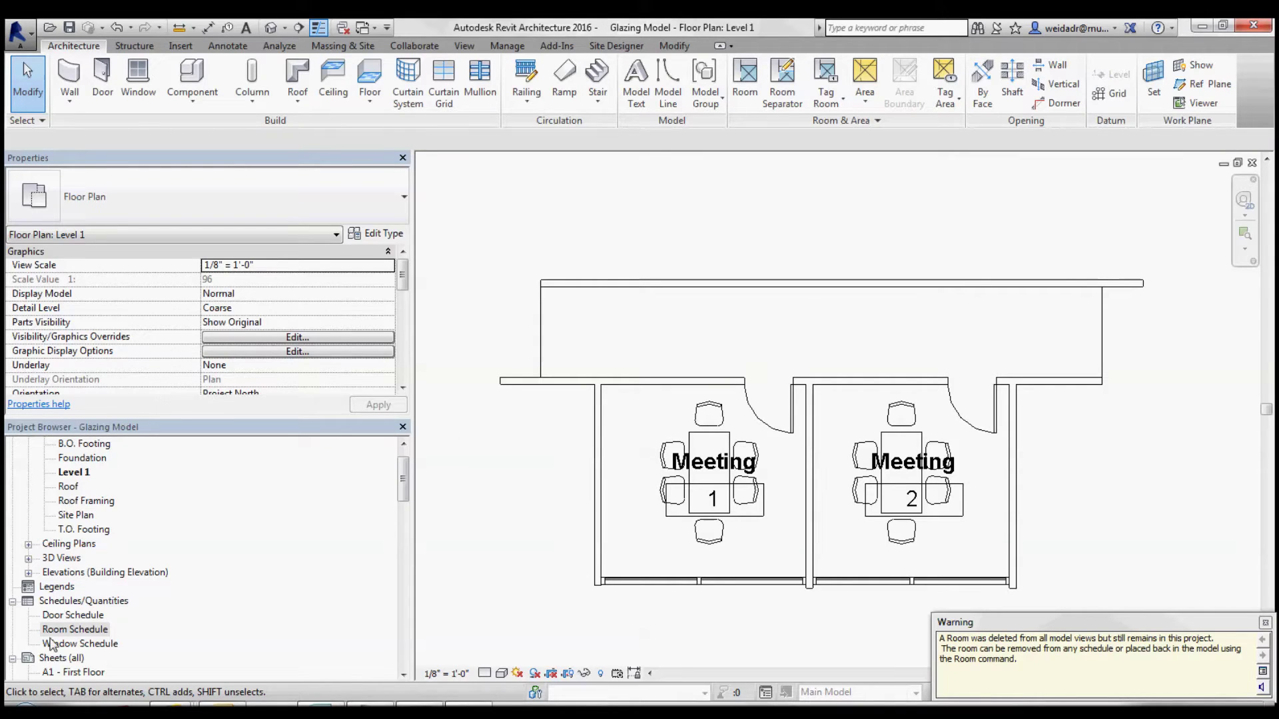
double_click(64, 630)
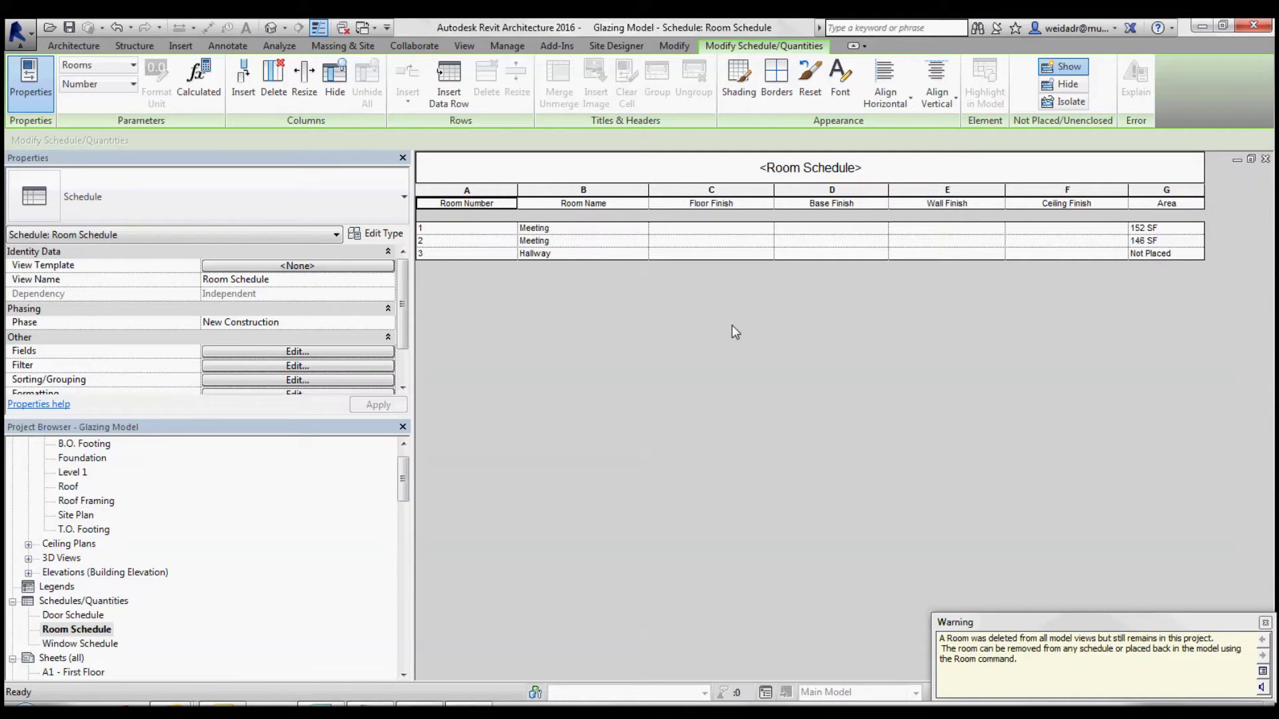
left_click(572, 257)
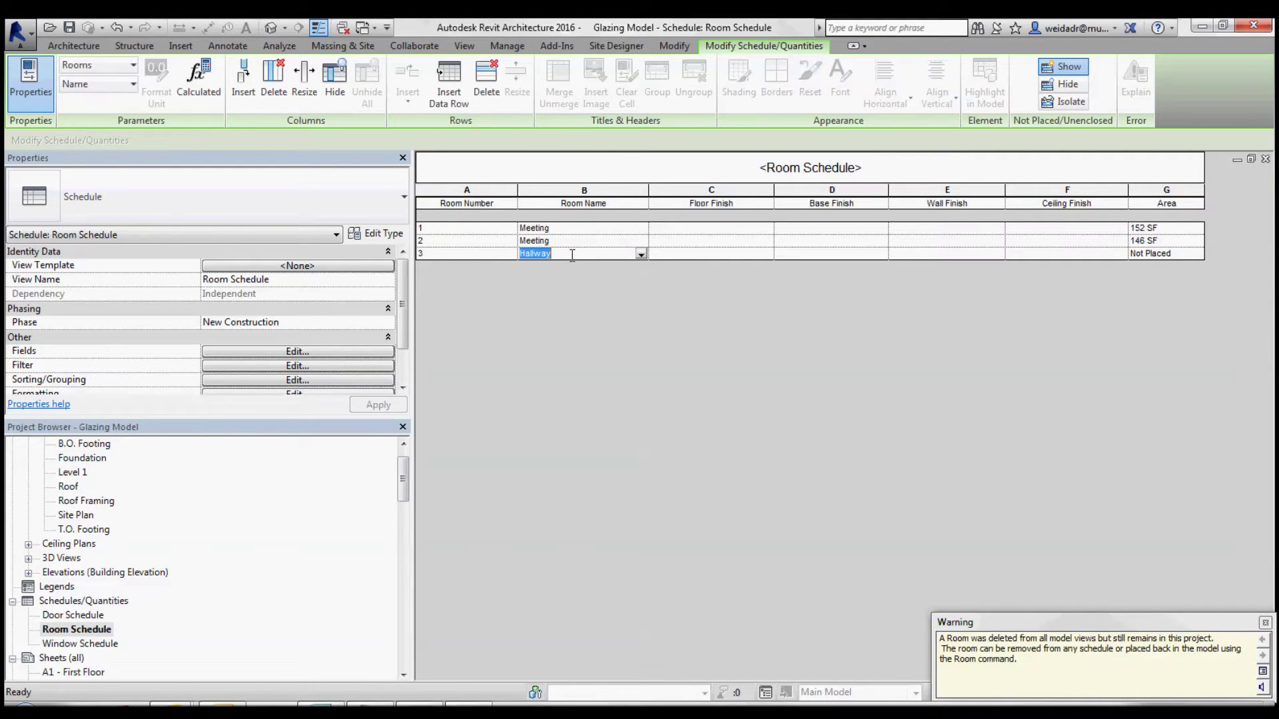
left_click(491, 95)
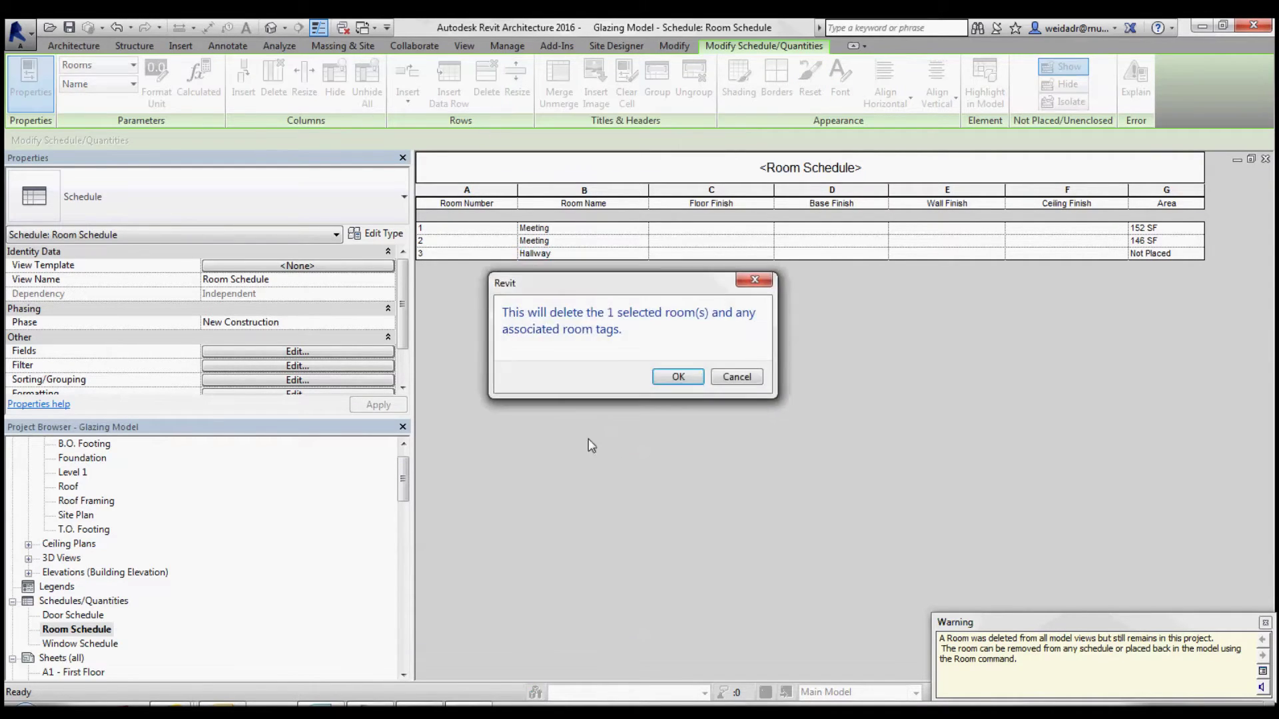
left_click(673, 377)
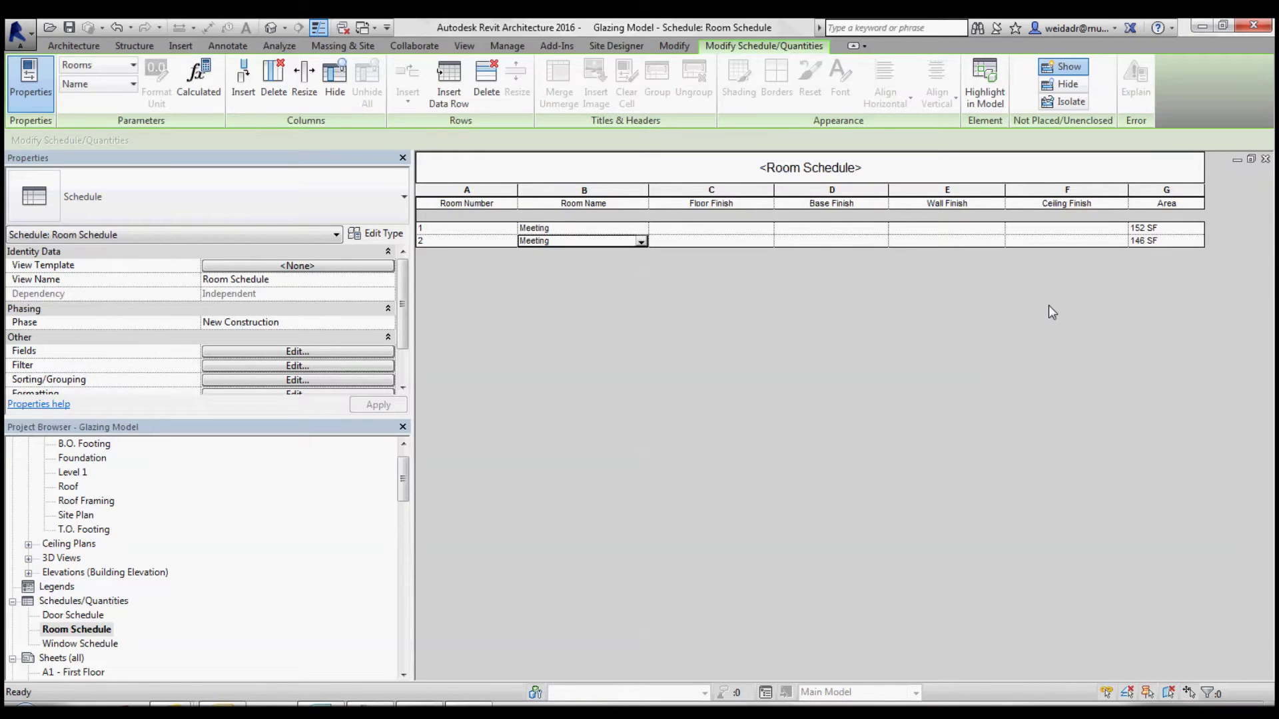
key("ctrl+z")
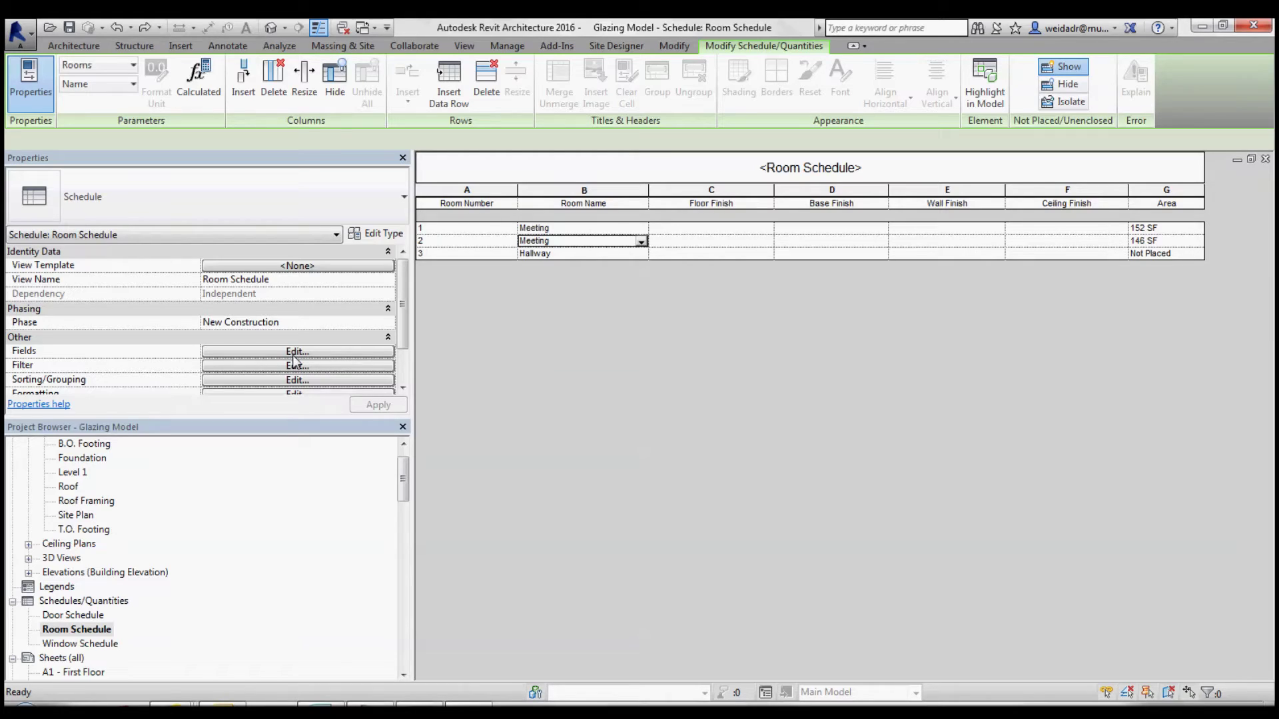
left_click(442, 255)
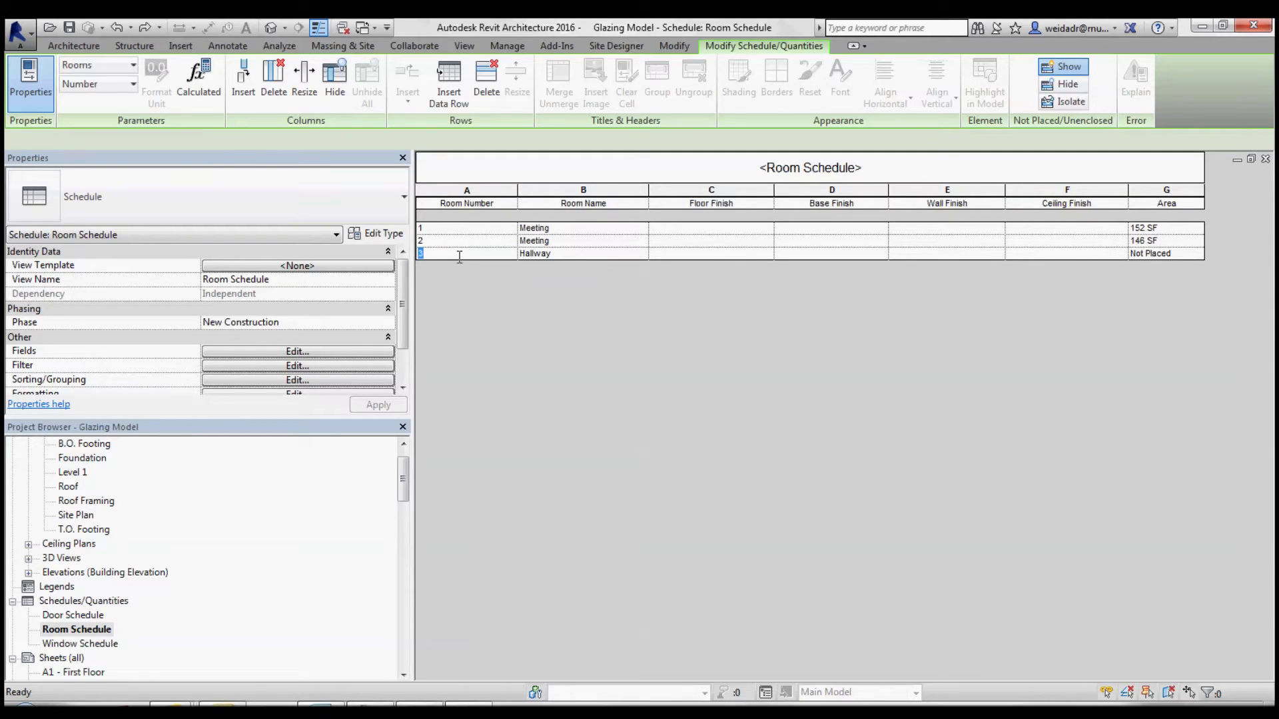
type("x")
left_click(312, 366)
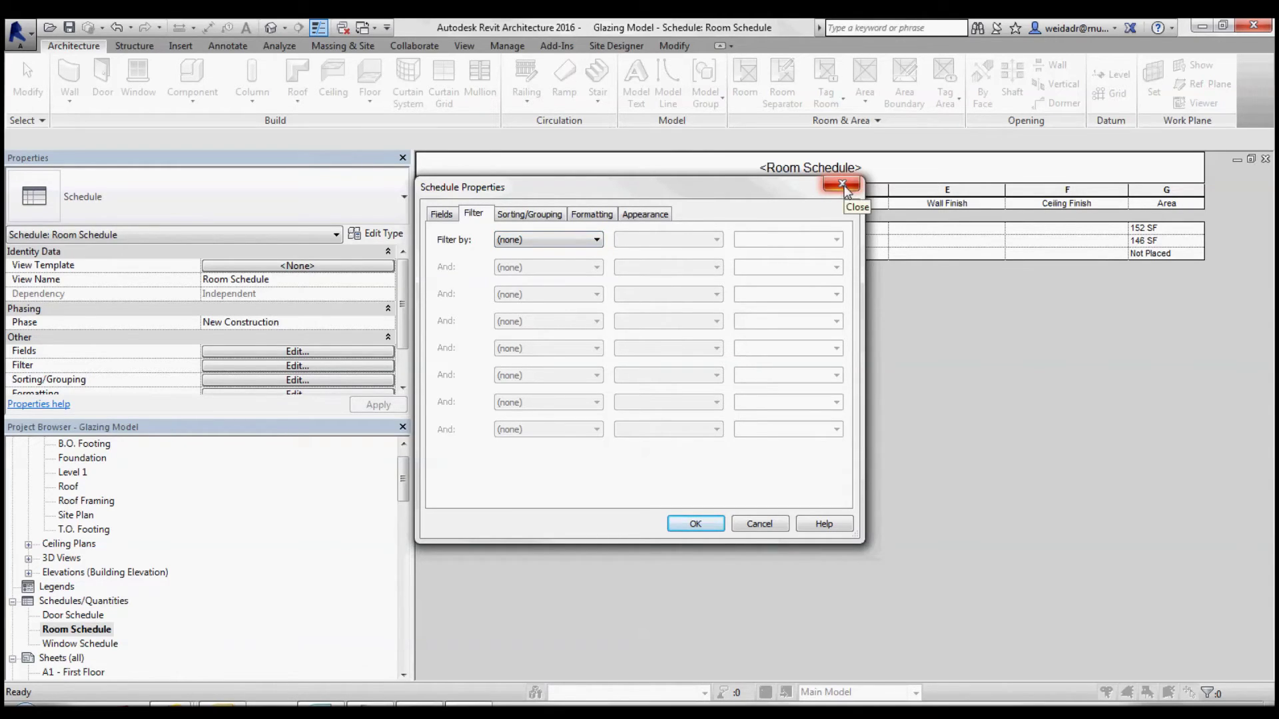
left_click(760, 525)
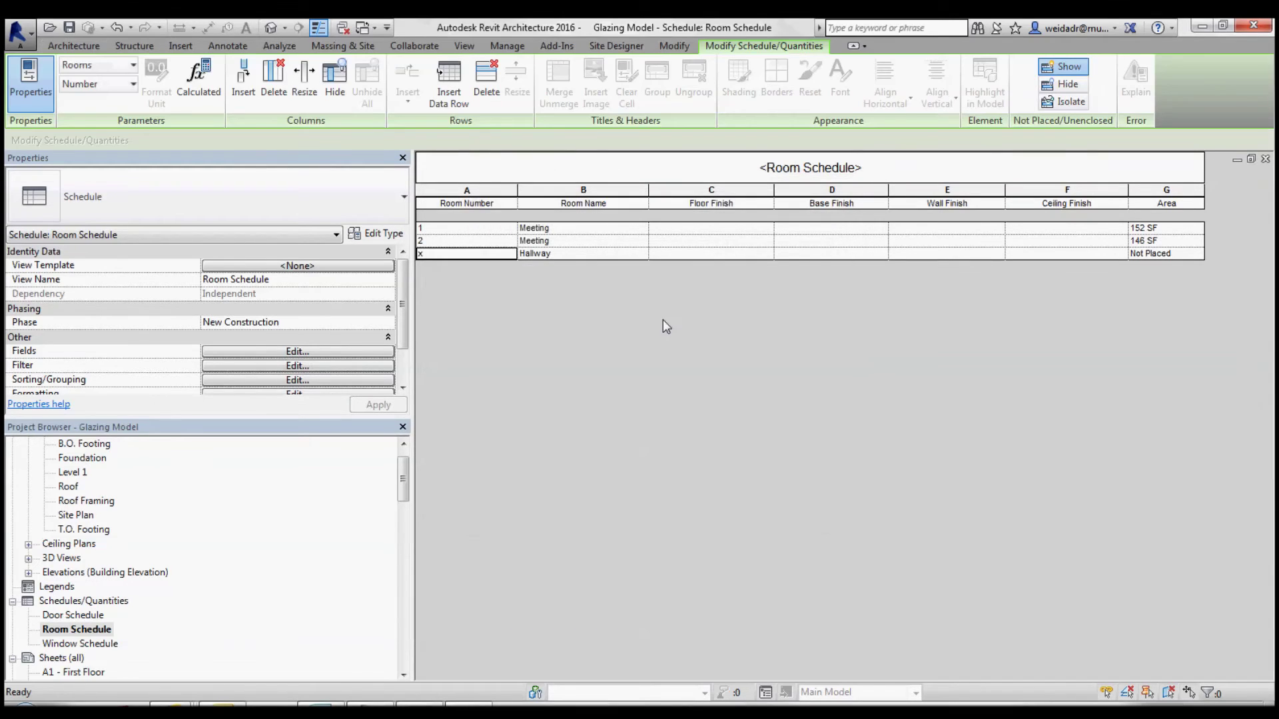
type("3")
- Open the Level 1 plan and start room placement with the unplaced '3 Hallway' room chosen
double_click(75, 473)
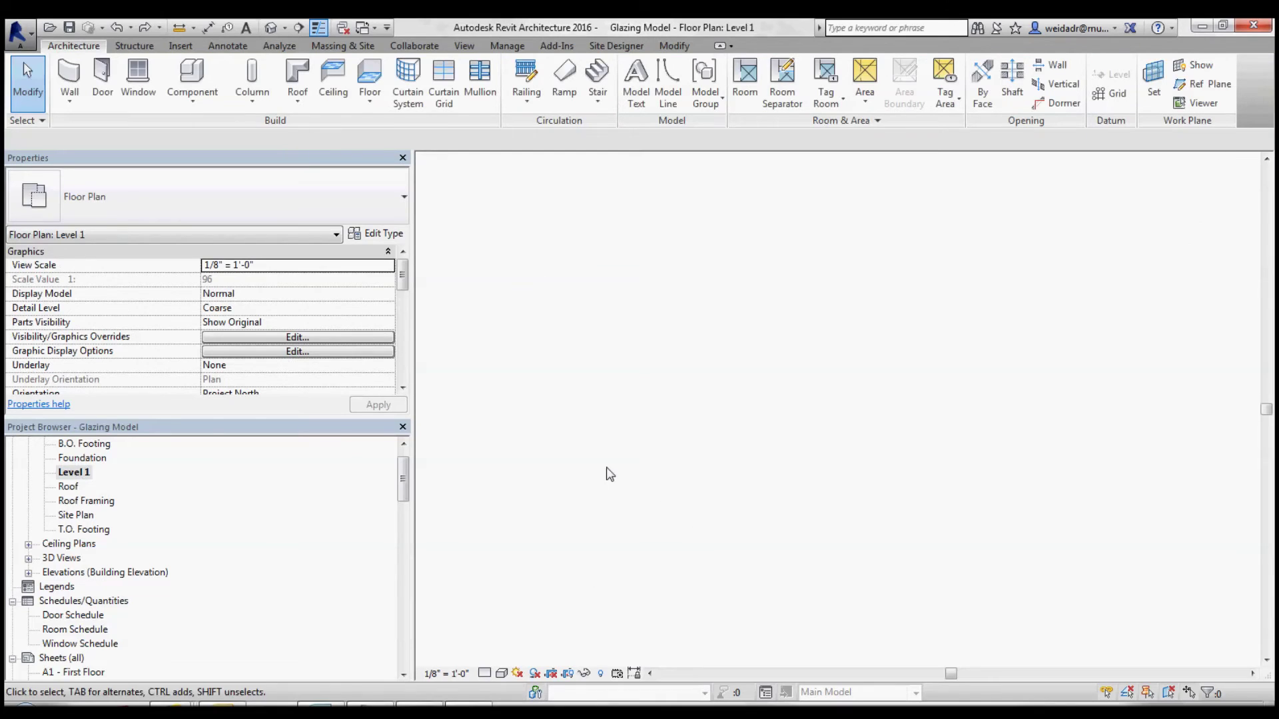
left_click(745, 78)
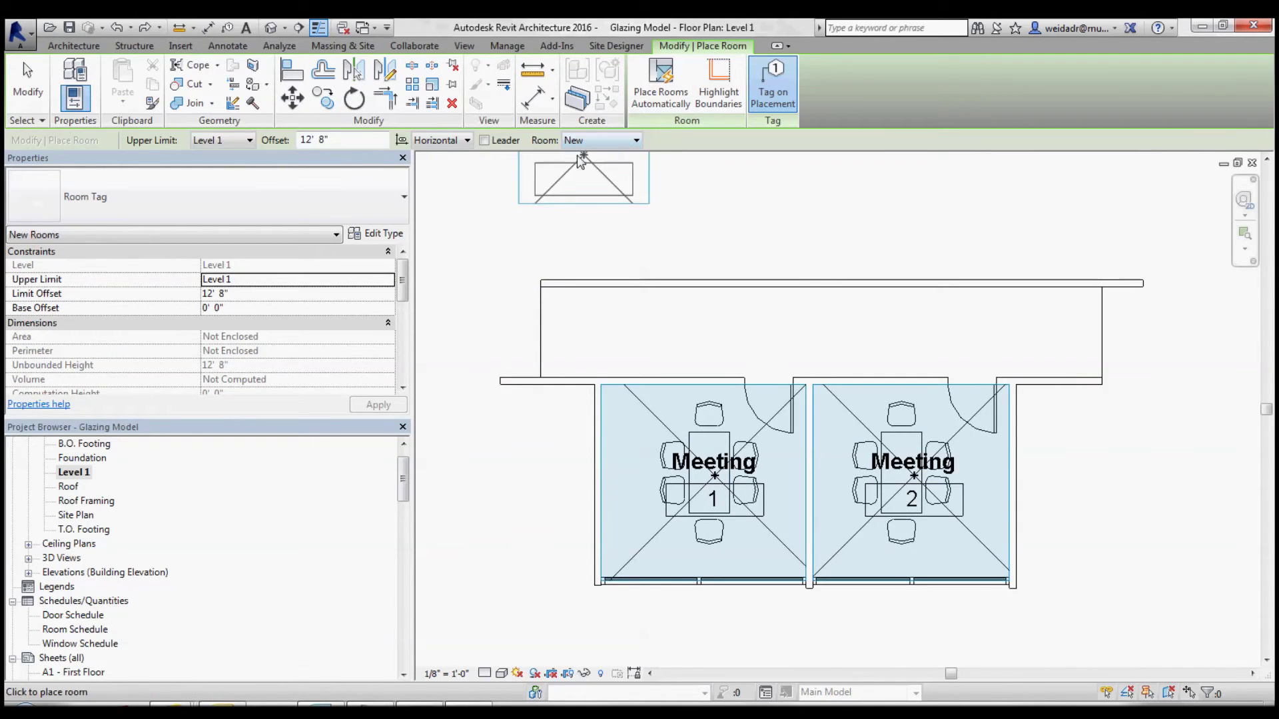
left_click(634, 140)
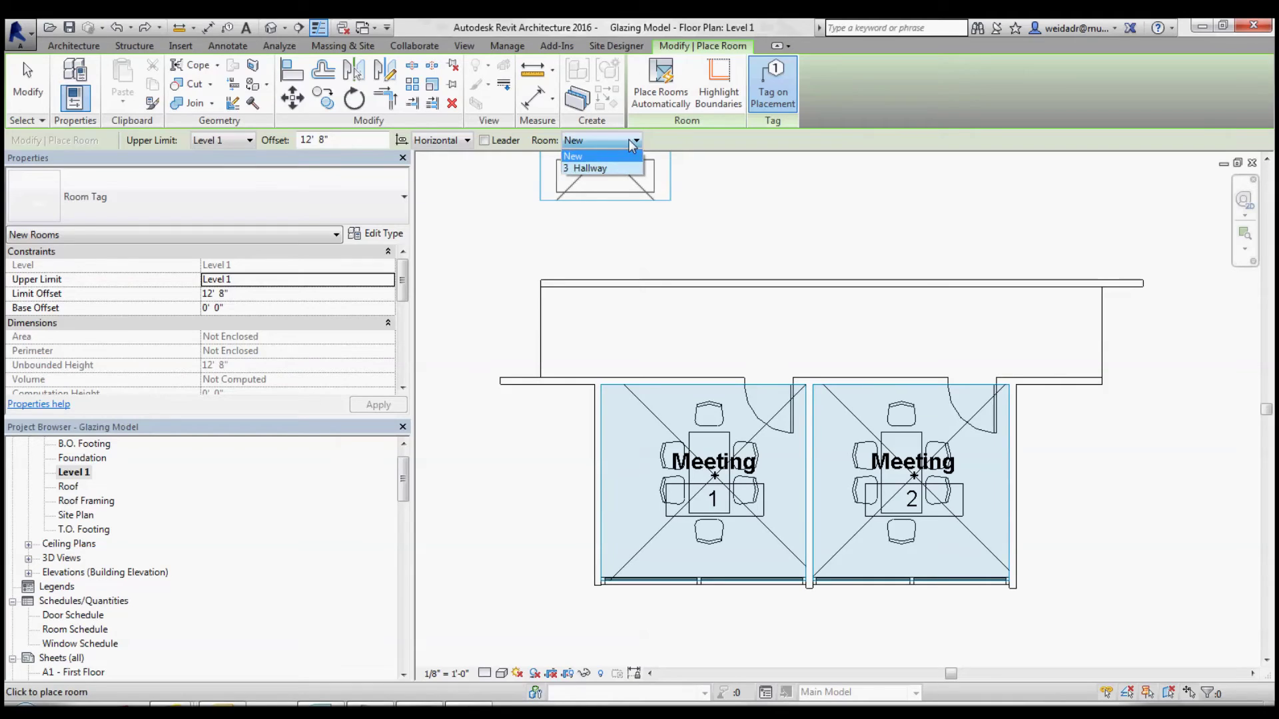
left_click(589, 168)
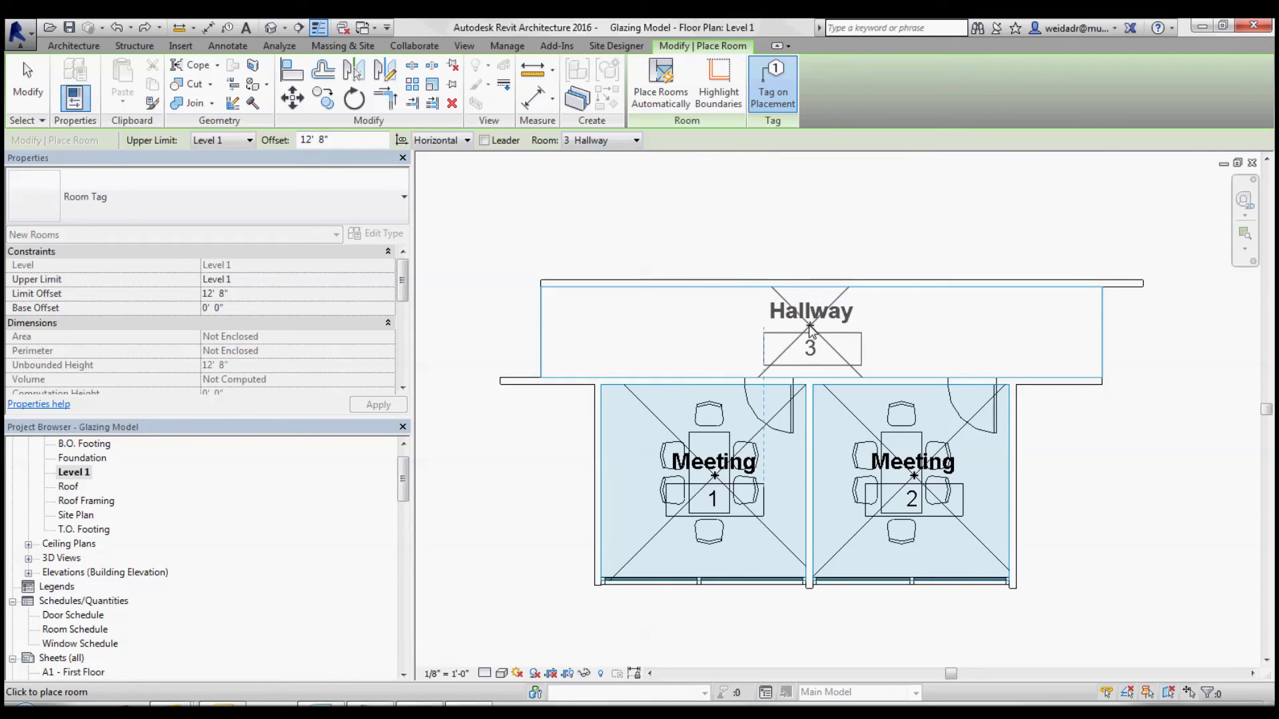
- Place Hallway room 3 in the corridor above both Meeting rooms and exit the Room tool
left_click(810, 327)
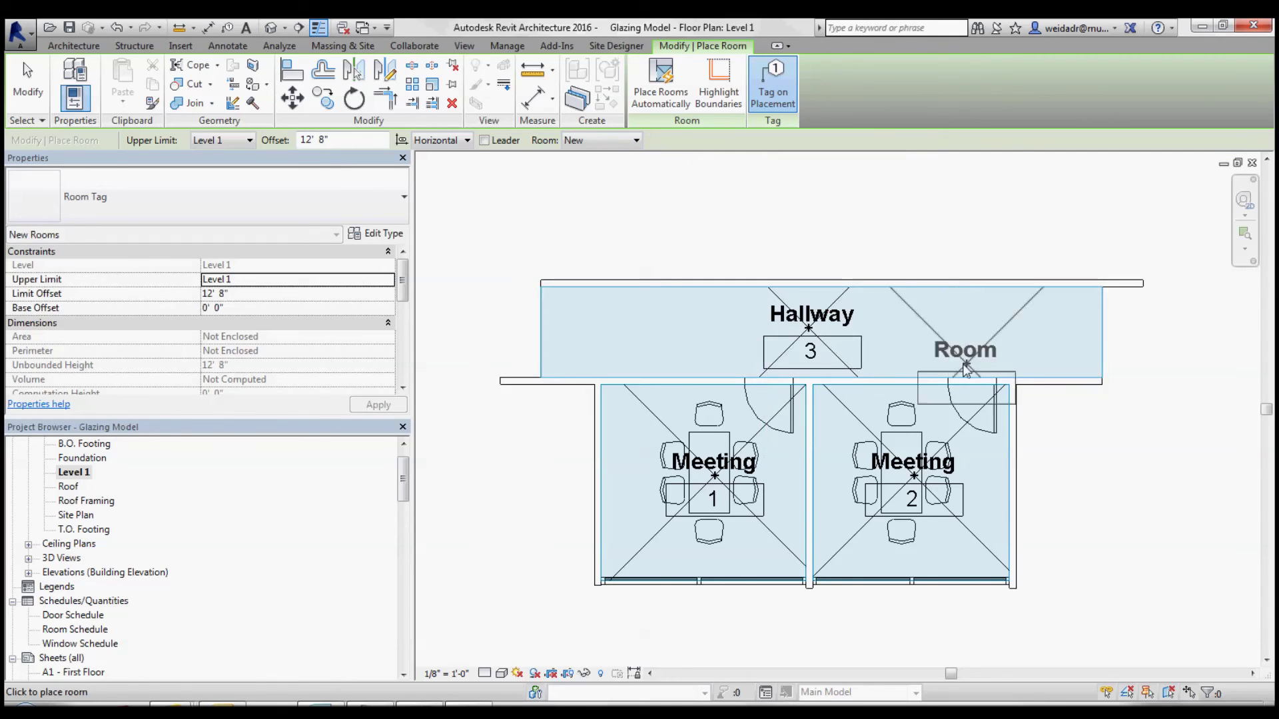
key("Escape")
key("Escape")
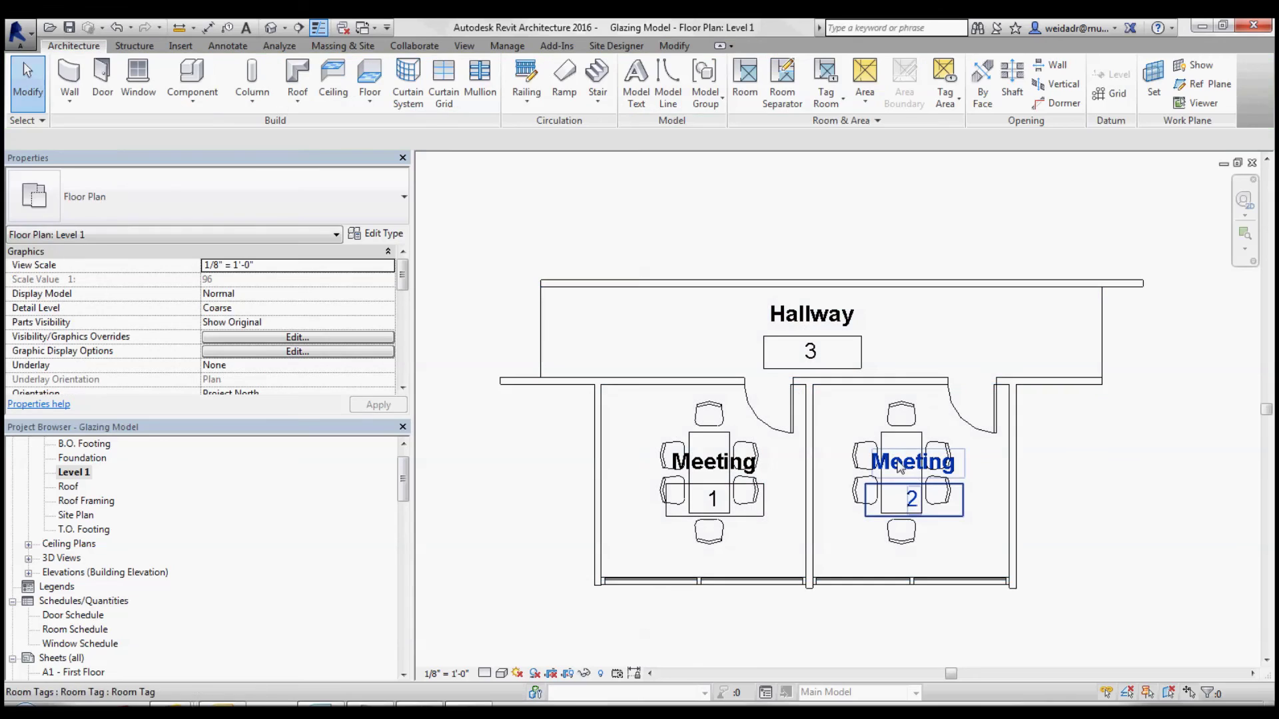
- Delete the Hallway room from Level 1 and reopen the Room Schedule to see it Not Placed
left_click(840, 301)
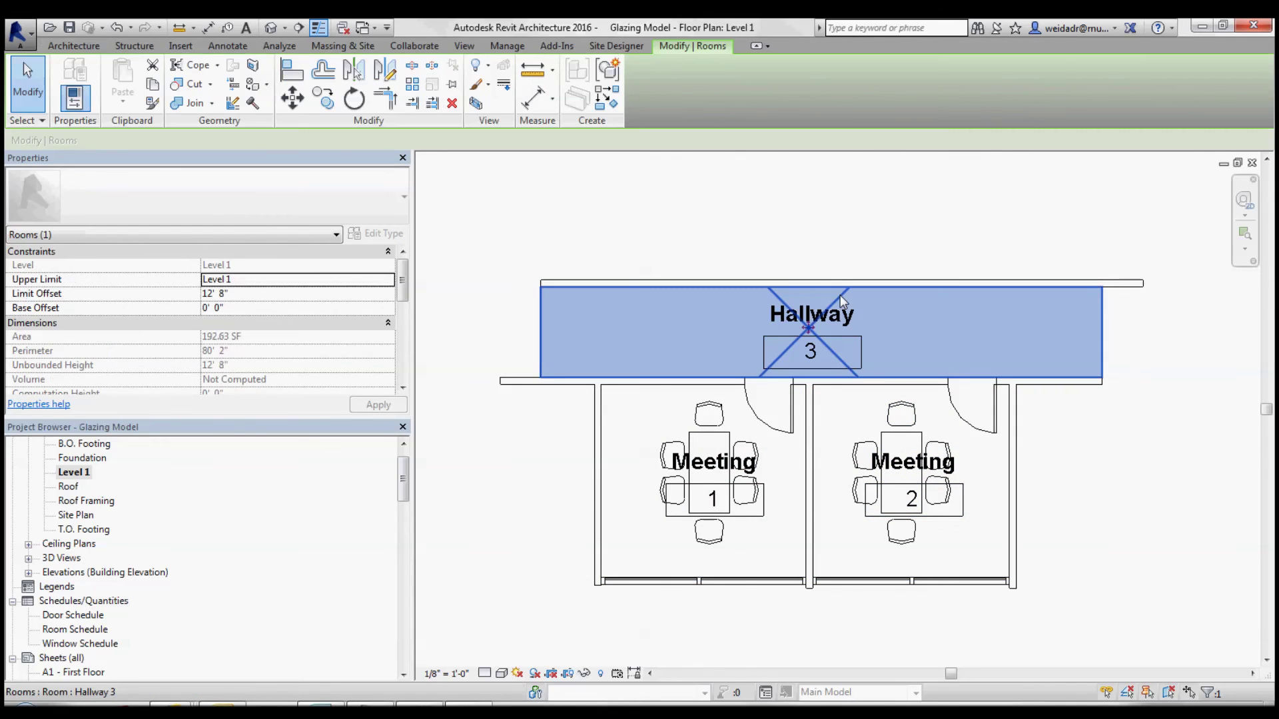
key("Delete")
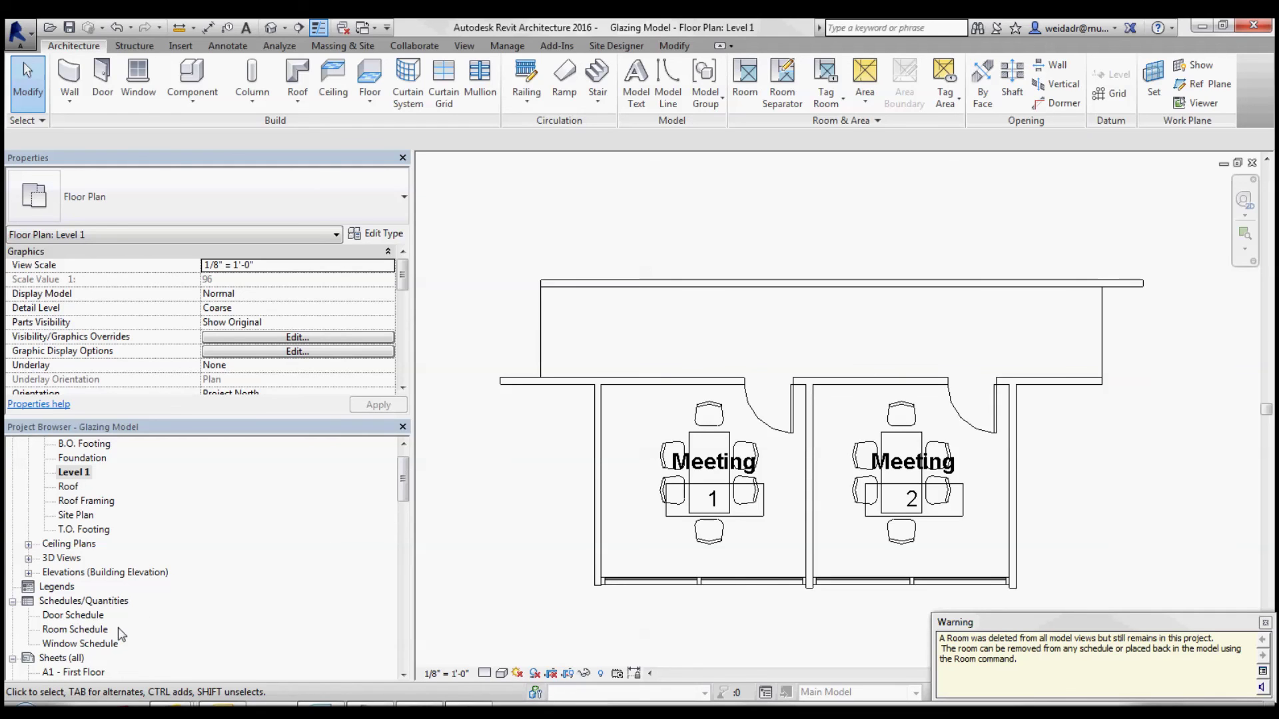
double_click(72, 630)
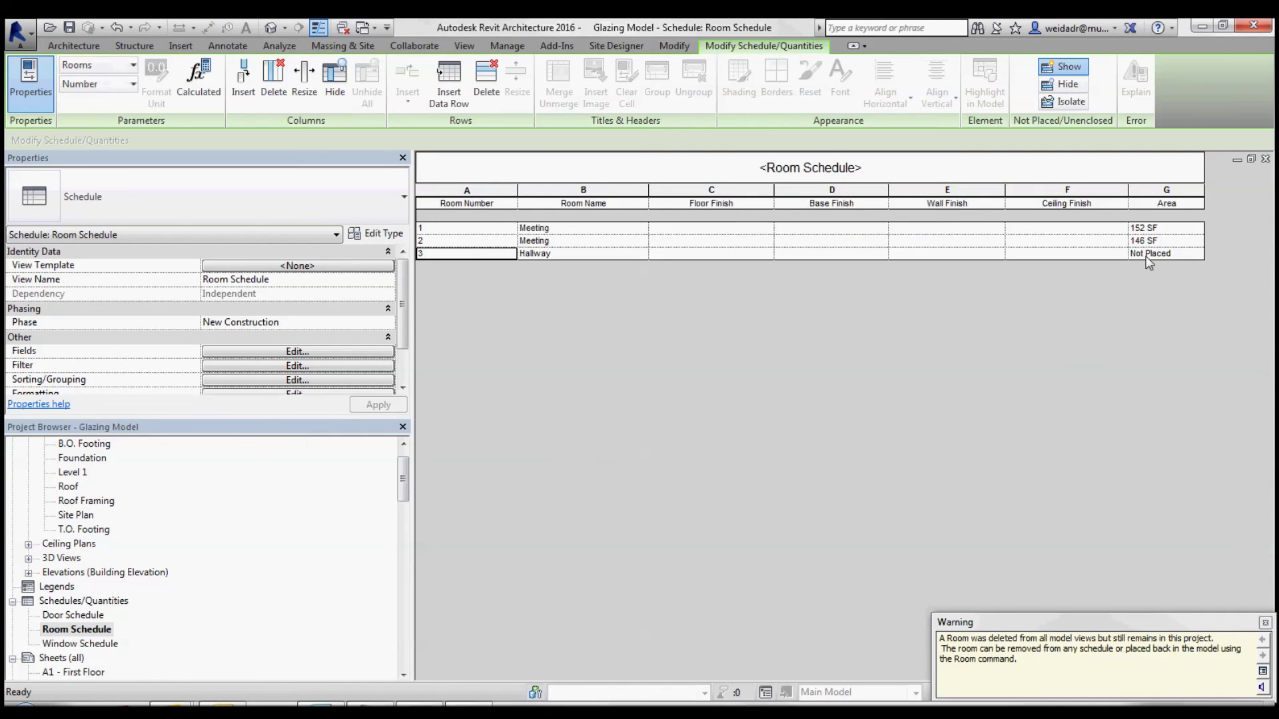